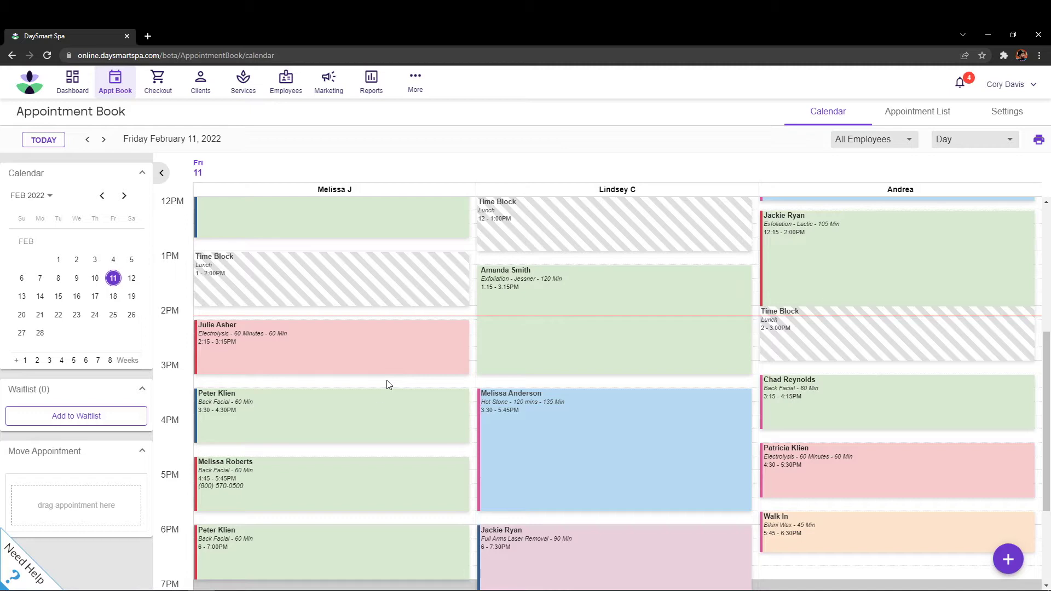
Open checkout and select the February 11 appointments at 11:00 AM, 2:15 PM and 3:30 PM with the first-listed employee
{"action": "left_click", "coordinate": [159, 94]}
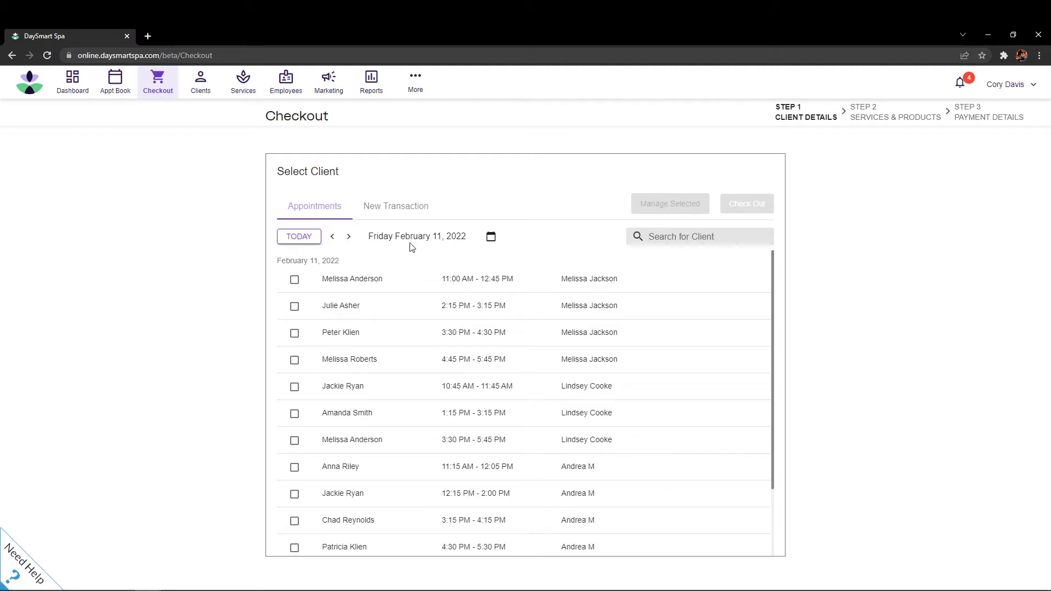
{"action": "left_click", "coordinate": [295, 280]}
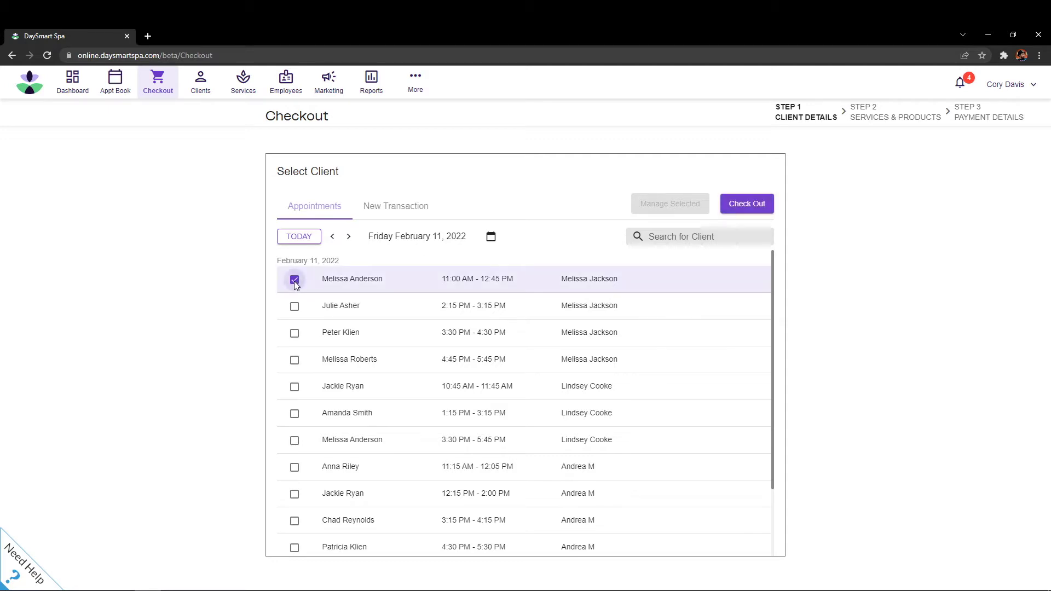
{"action": "left_click", "coordinate": [295, 306]}
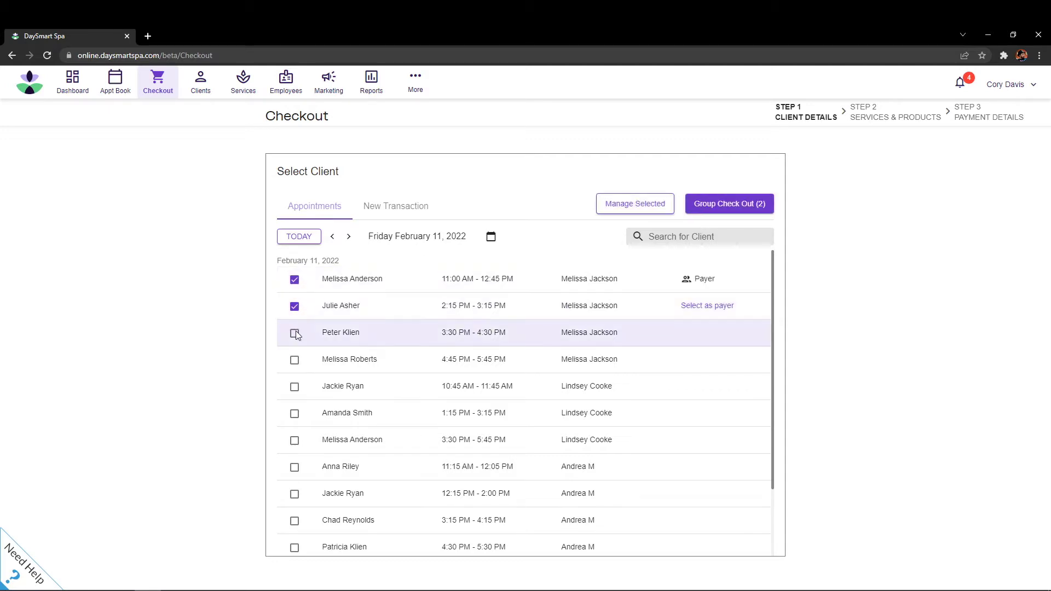
{"action": "left_click", "coordinate": [294, 333]}
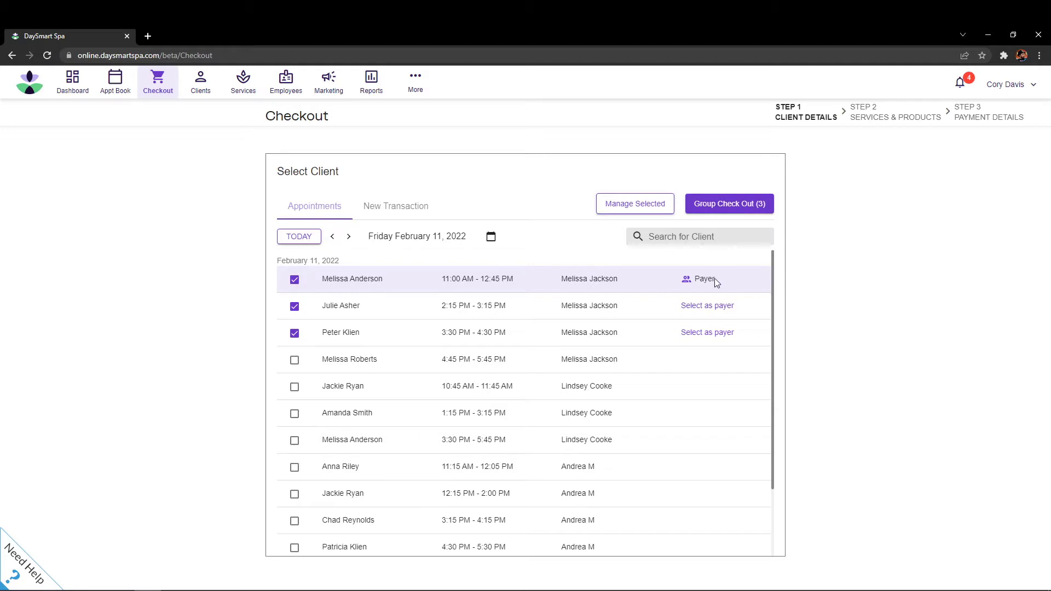
{"action": "left_click", "coordinate": [295, 360]}
{"action": "left_click", "coordinate": [294, 387]}
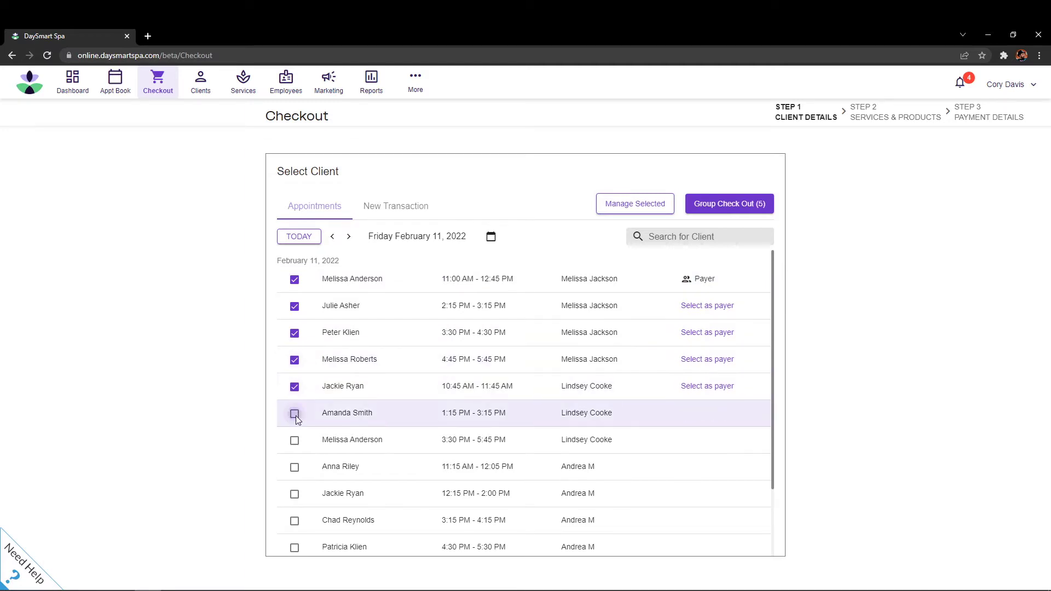
{"action": "left_click", "coordinate": [294, 414]}
{"action": "left_click", "coordinate": [295, 441]}
{"action": "left_click", "coordinate": [295, 467]}
{"action": "left_click", "coordinate": [295, 467]}
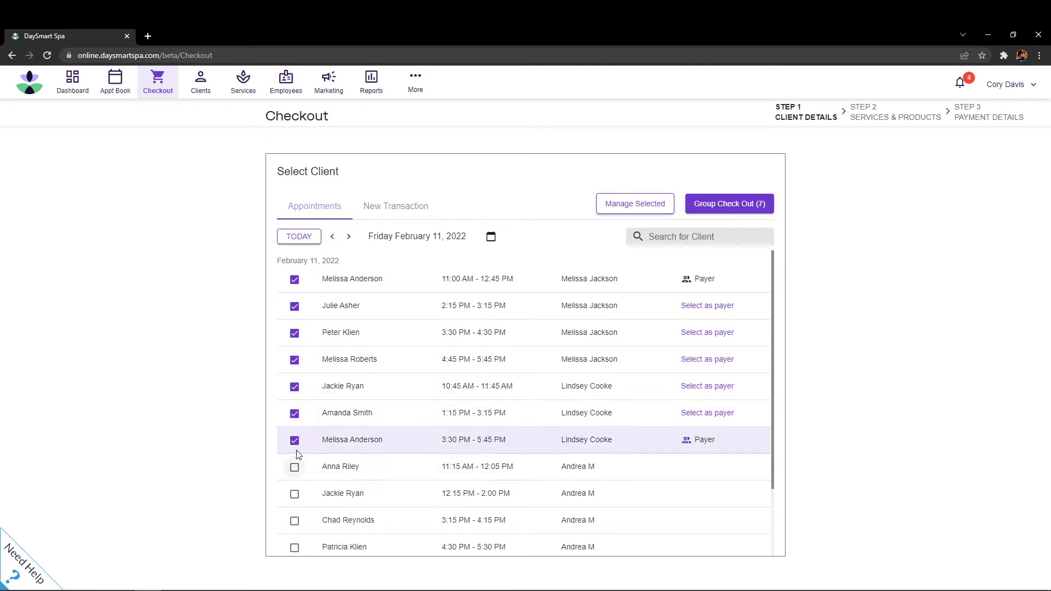
{"action": "left_click", "coordinate": [295, 441]}
{"action": "left_click", "coordinate": [295, 414]}
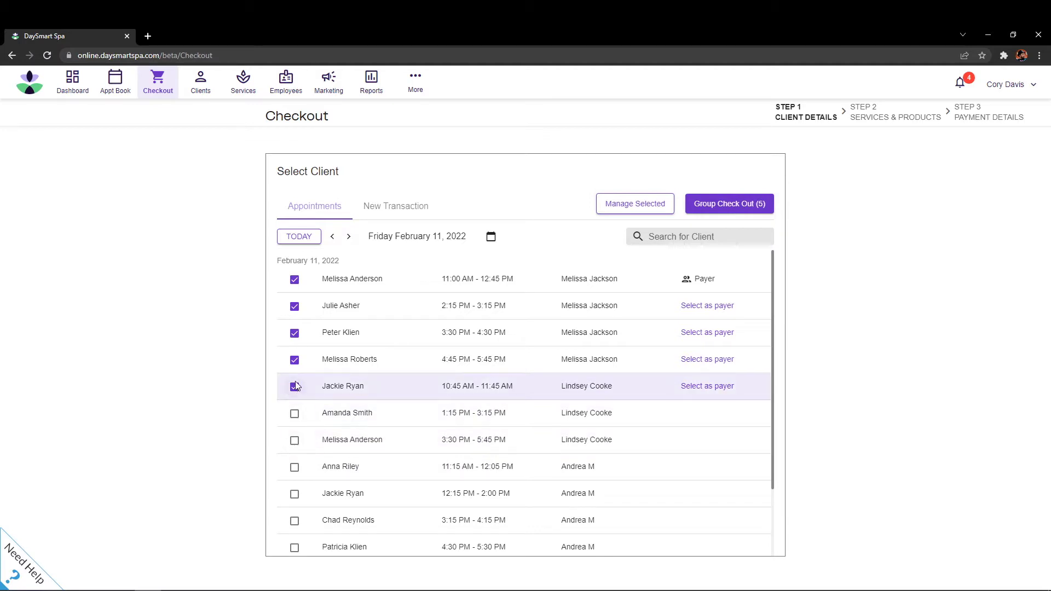
{"action": "left_click", "coordinate": [295, 387]}
{"action": "left_click", "coordinate": [295, 361]}
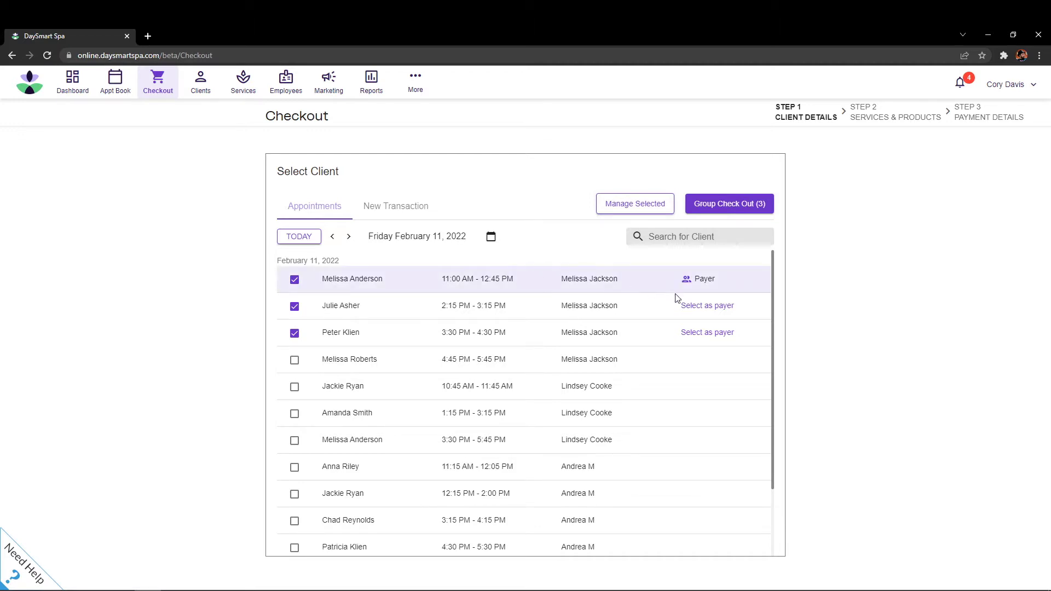
Make the client of the 2:15 PM appointment the payer and start the group checkout for the three selected appointments
{"action": "left_click", "coordinate": [709, 307]}
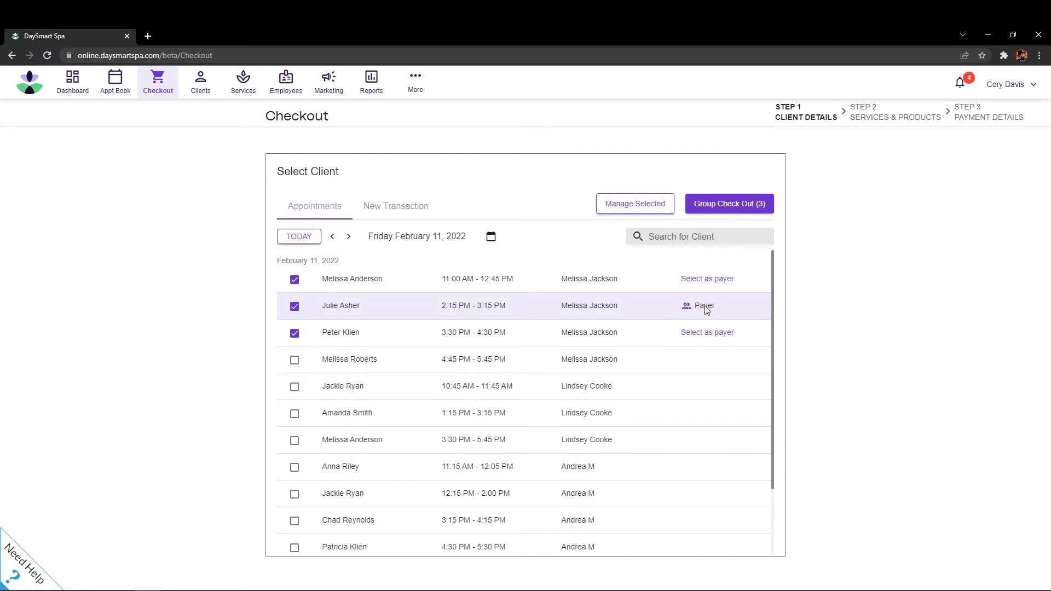
{"action": "left_click", "coordinate": [711, 333]}
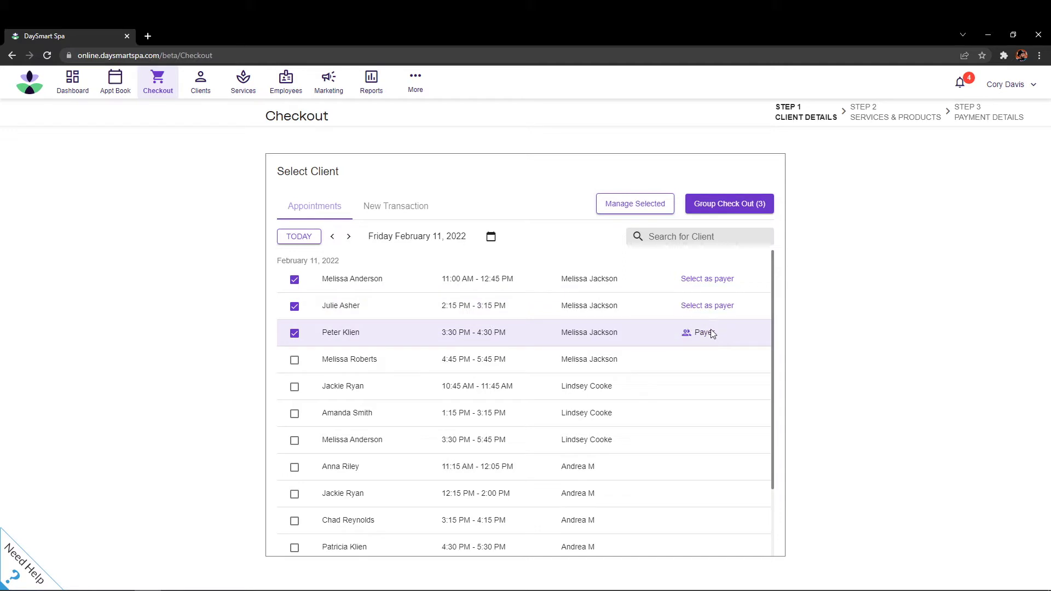
{"action": "left_click", "coordinate": [711, 310]}
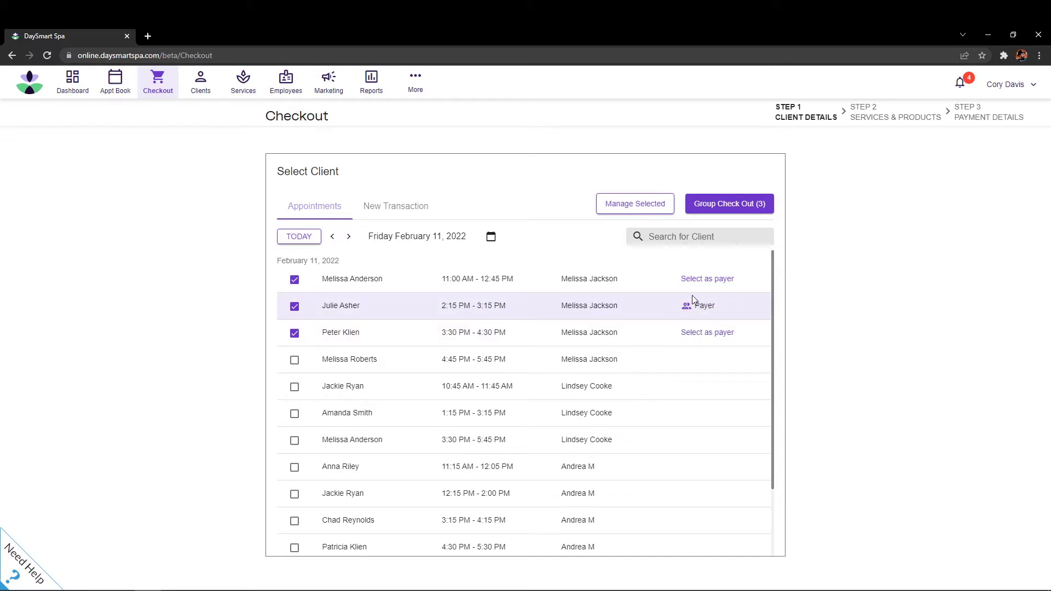
{"action": "left_click", "coordinate": [724, 206]}
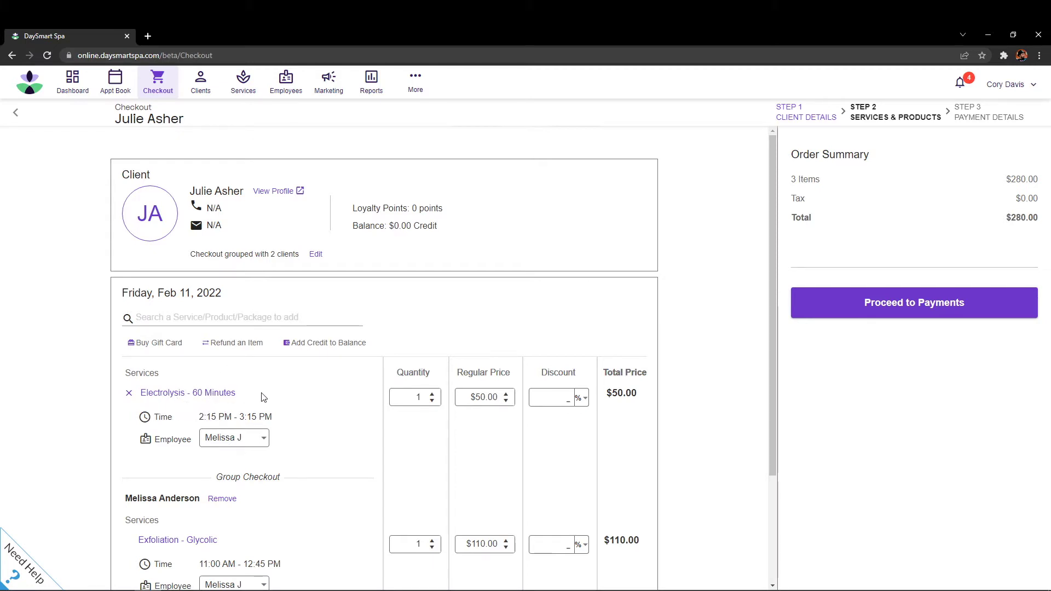
Add a Miscellaneous Product to the group order and assign it to the paying client
{"action": "scroll", "coordinate": [272, 394], "scroll_direction": "down", "scroll_amount": 1}
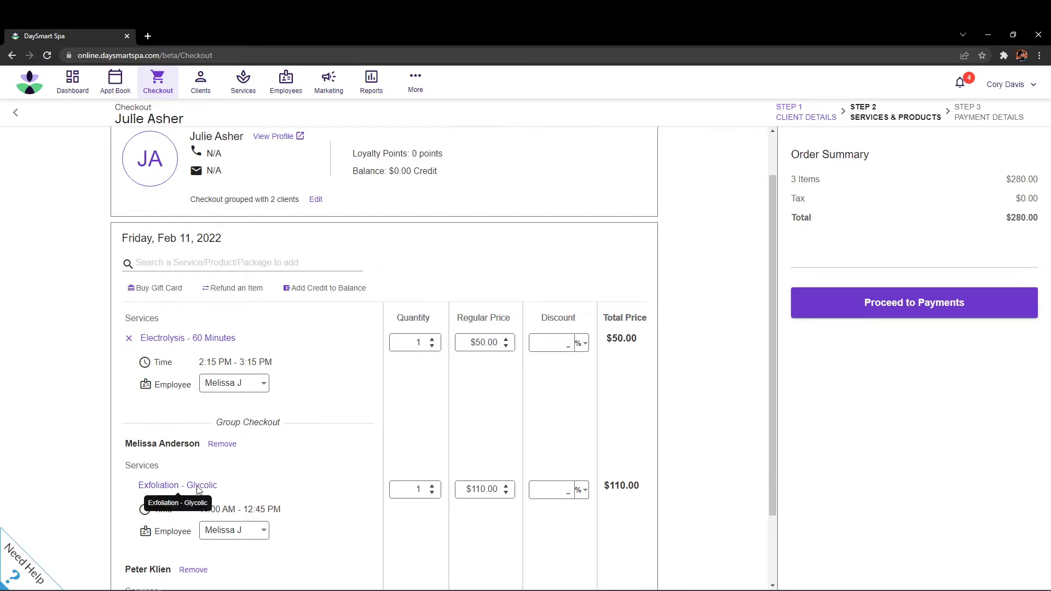
{"action": "scroll", "coordinate": [247, 479], "scroll_direction": "down", "scroll_amount": 2}
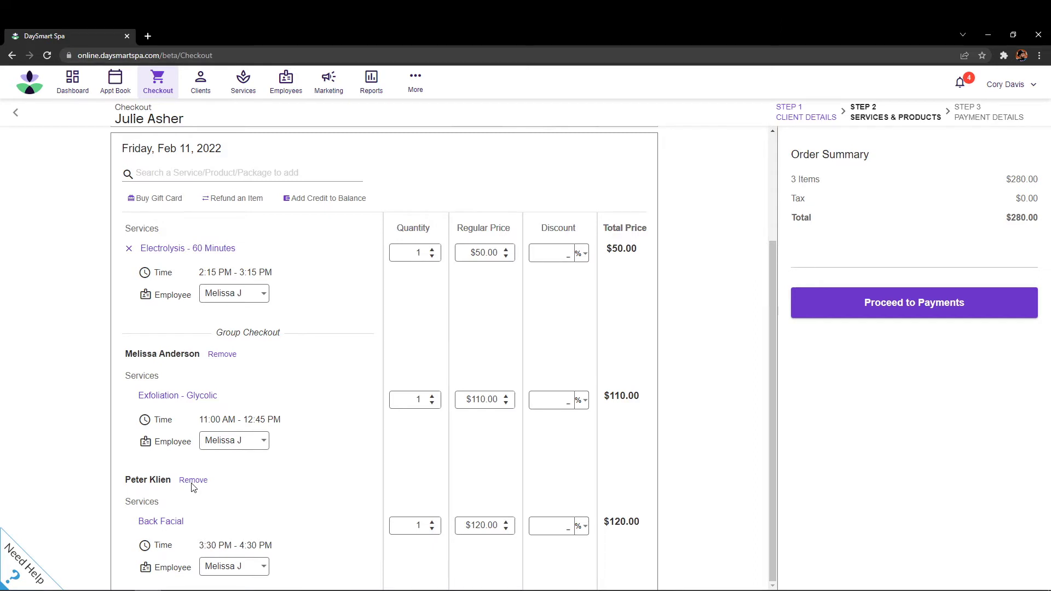
{"action": "scroll", "coordinate": [193, 486], "scroll_direction": "up", "scroll_amount": 2}
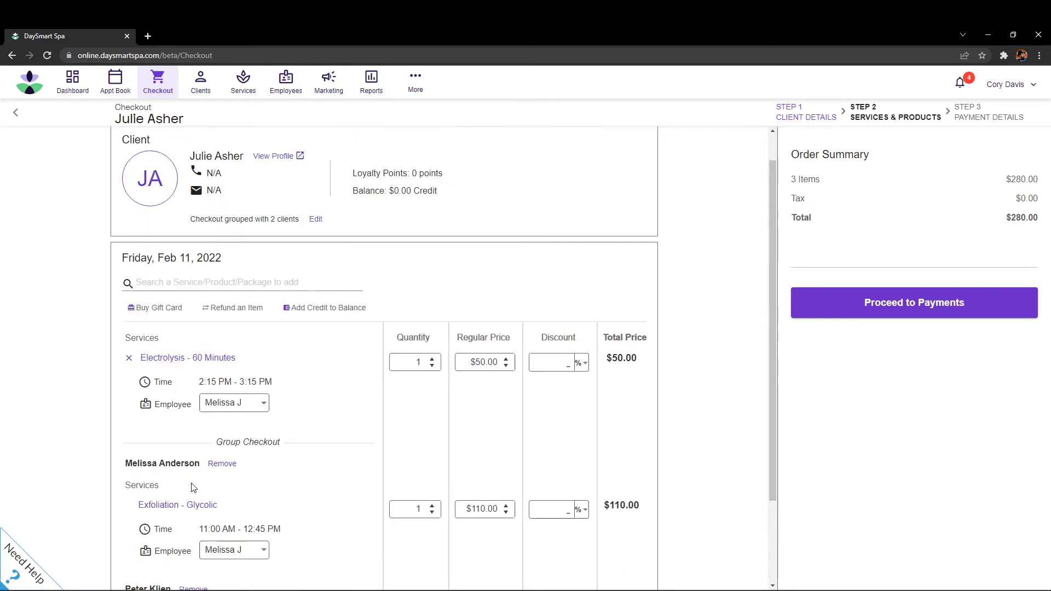
{"action": "left_click", "coordinate": [172, 287]}
{"action": "scroll", "coordinate": [235, 334], "scroll_direction": "down", "scroll_amount": 1}
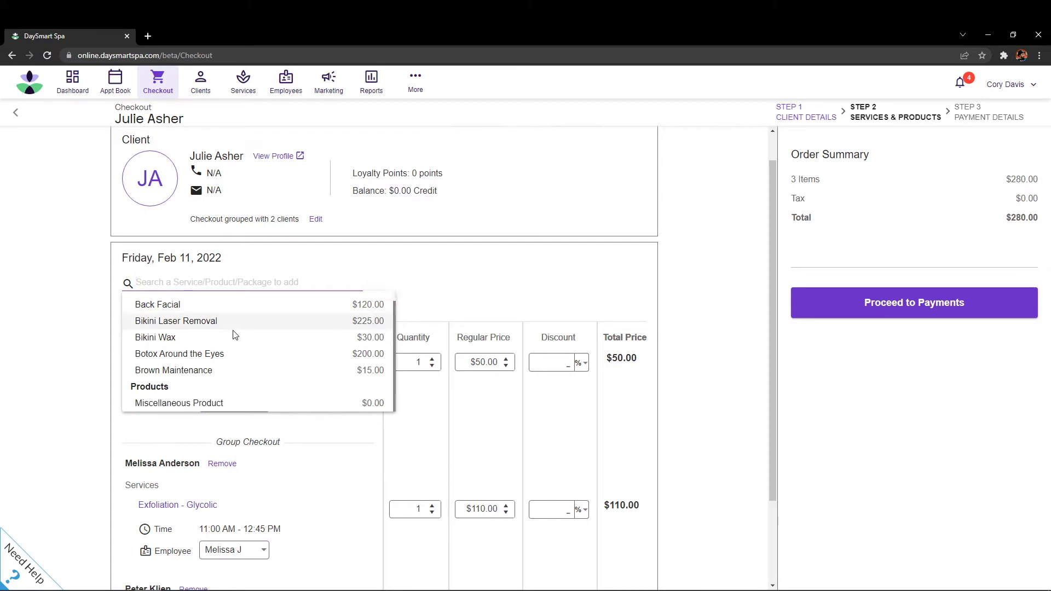
{"action": "left_click", "coordinate": [232, 404]}
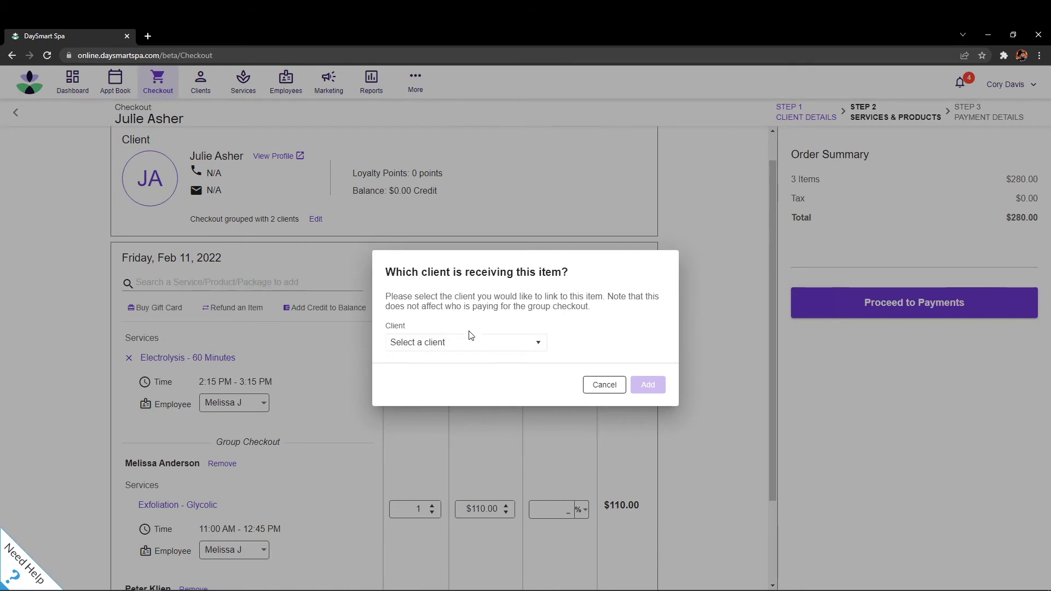
{"action": "left_click", "coordinate": [466, 348]}
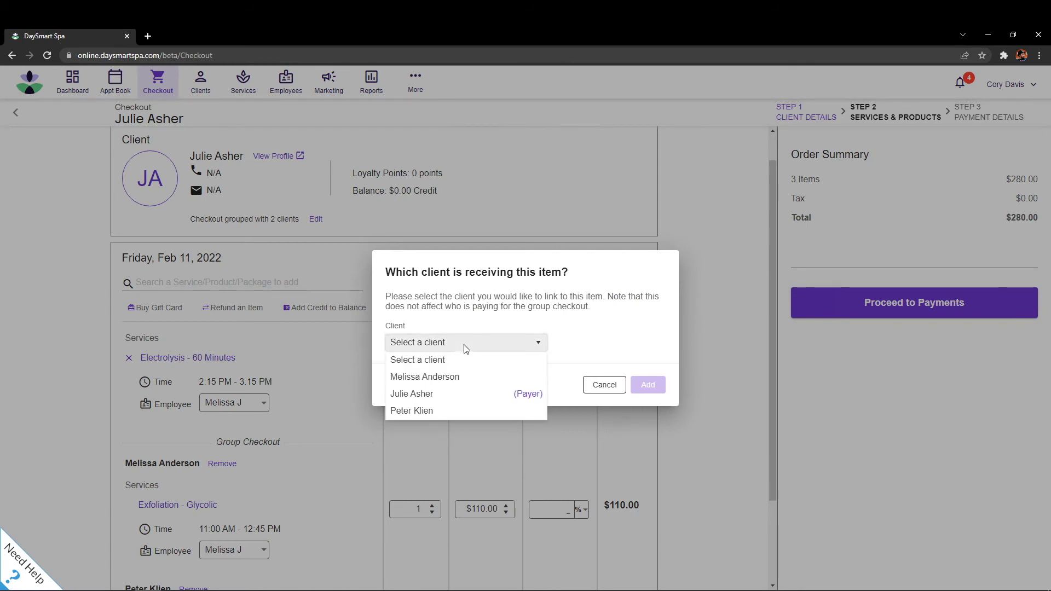
{"action": "left_click", "coordinate": [446, 394]}
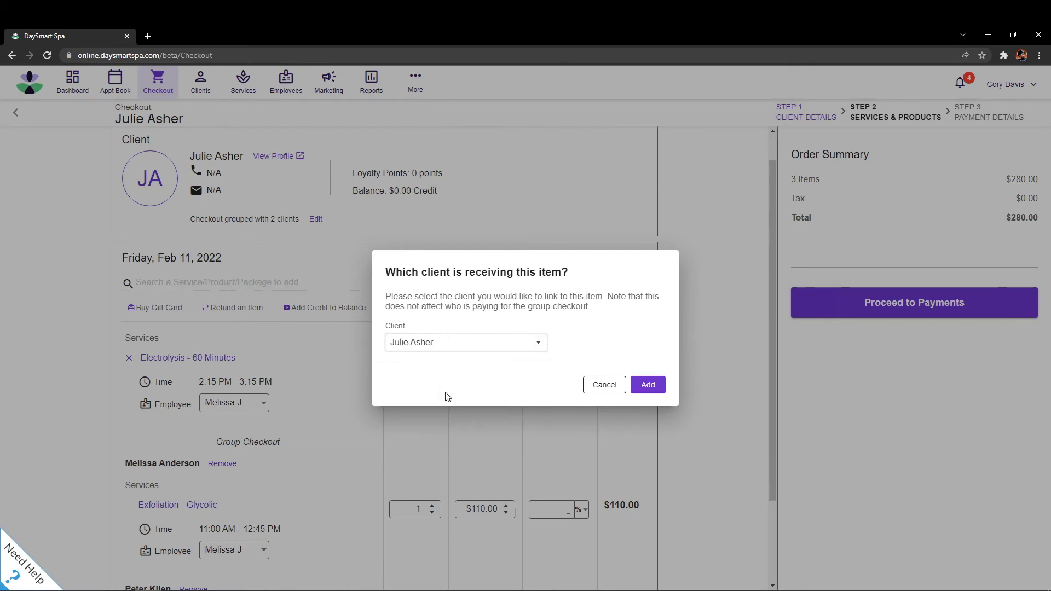
{"action": "left_click", "coordinate": [648, 386]}
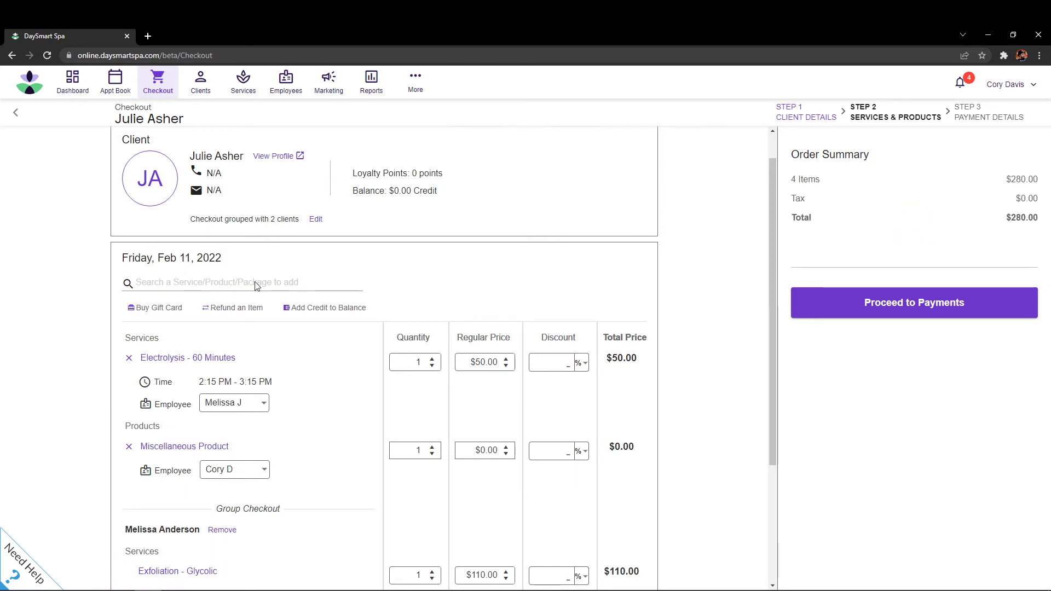
Set the regular price of the Miscellaneous Product to $1.00
{"action": "left_click", "coordinate": [494, 362]}
{"action": "left_click", "coordinate": [491, 452]}
{"action": "type", "text": "1"}
{"action": "left_click", "coordinate": [568, 364]}
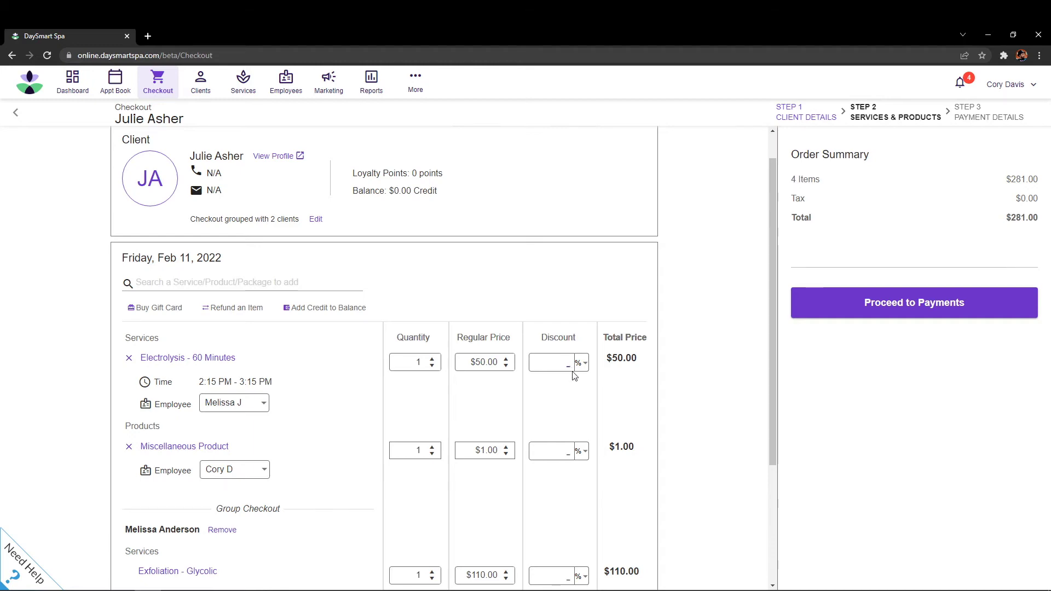
{"action": "scroll", "coordinate": [574, 375], "scroll_direction": "down", "scroll_amount": 2}
{"action": "scroll", "coordinate": [574, 376], "scroll_direction": "up", "scroll_amount": 2}
Proceed to the payment stage and add a cash payment of $300.00 to the group order
{"action": "left_click", "coordinate": [868, 306]}
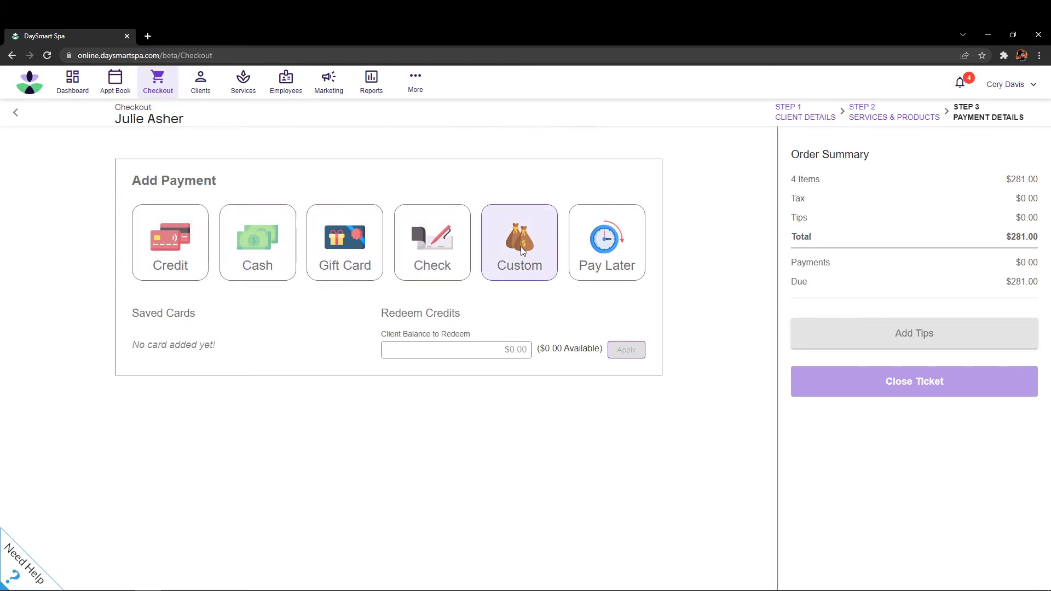
{"action": "left_click", "coordinate": [281, 251]}
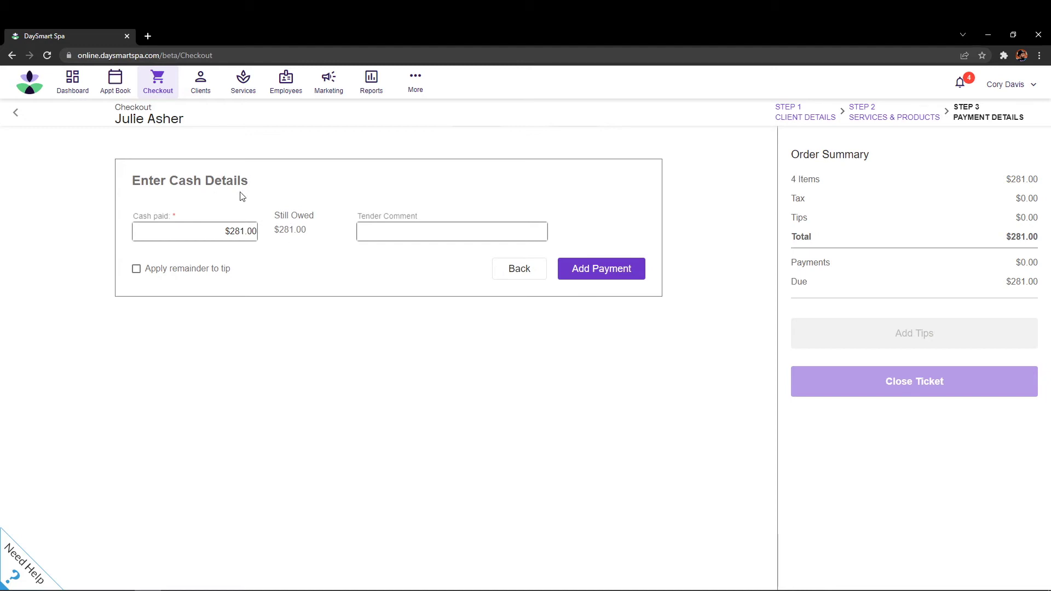
{"action": "left_click", "coordinate": [224, 232]}
{"action": "left_click_drag", "start_coordinate": [792, 181], "coordinate": [836, 189]}
{"action": "left_click", "coordinate": [215, 238]}
{"action": "key", "text": "ctrl+a"}
{"action": "type", "text": "300"}
{"action": "left_click", "coordinate": [605, 267]}
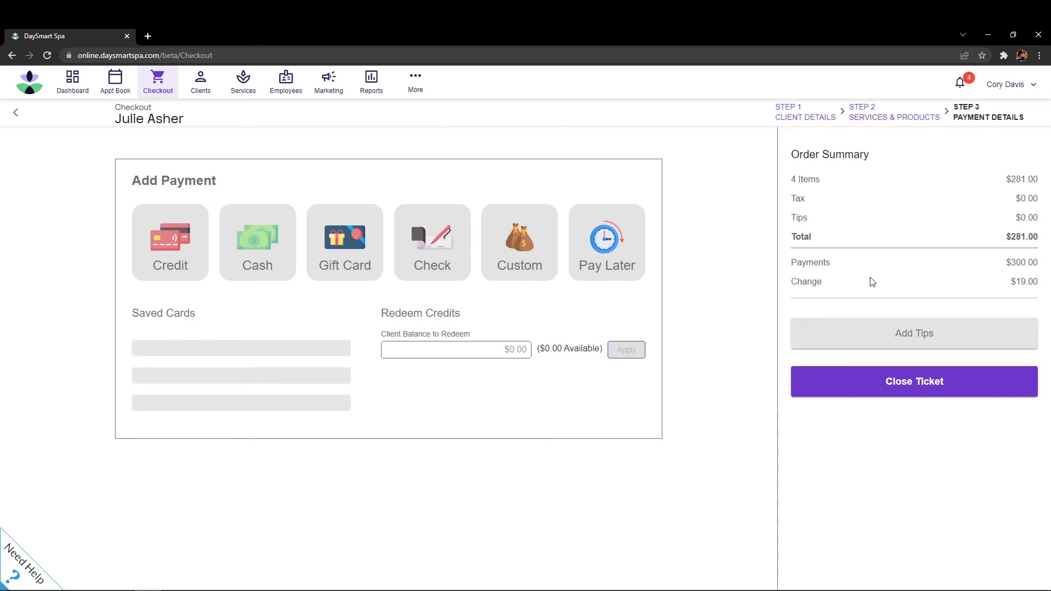
Close the ticket without a receipt and return to the calendar to view the checked-out appointments
{"action": "left_click_drag", "start_coordinate": [1016, 283], "coordinate": [1039, 285]}
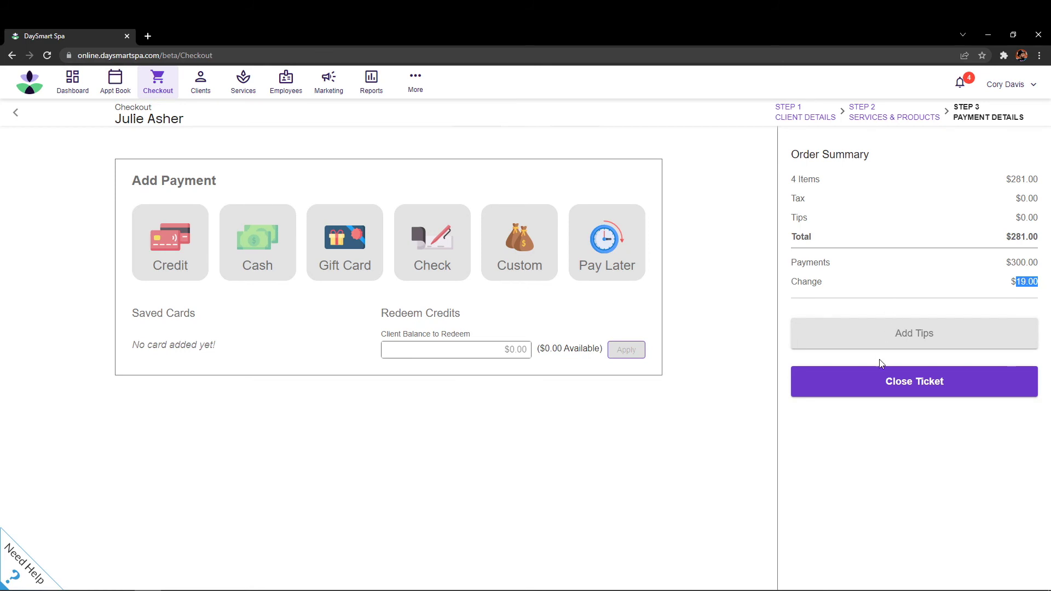
{"action": "left_click", "coordinate": [885, 383]}
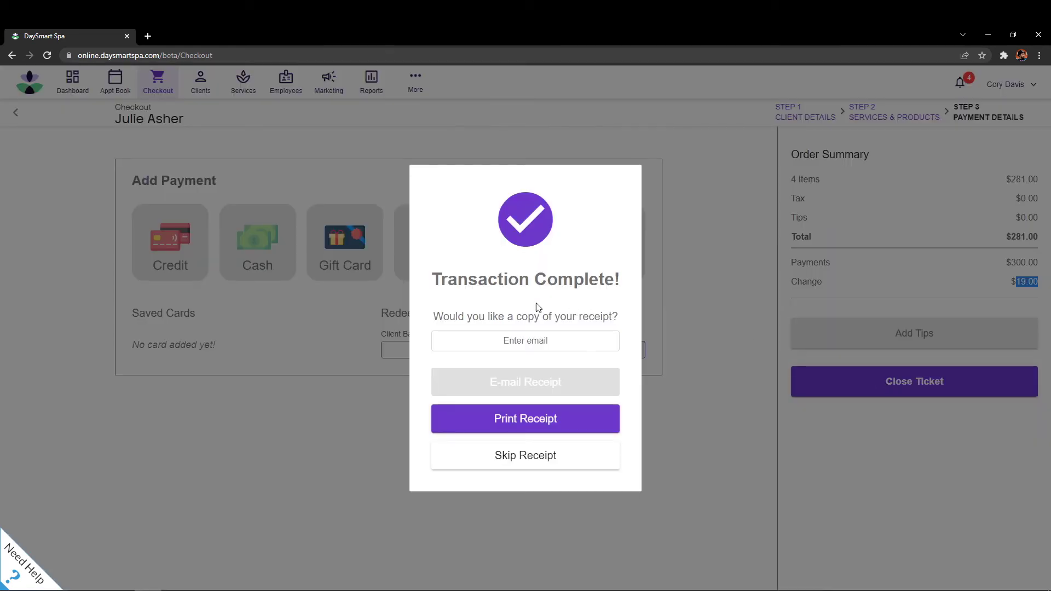
{"action": "left_click", "coordinate": [524, 344]}
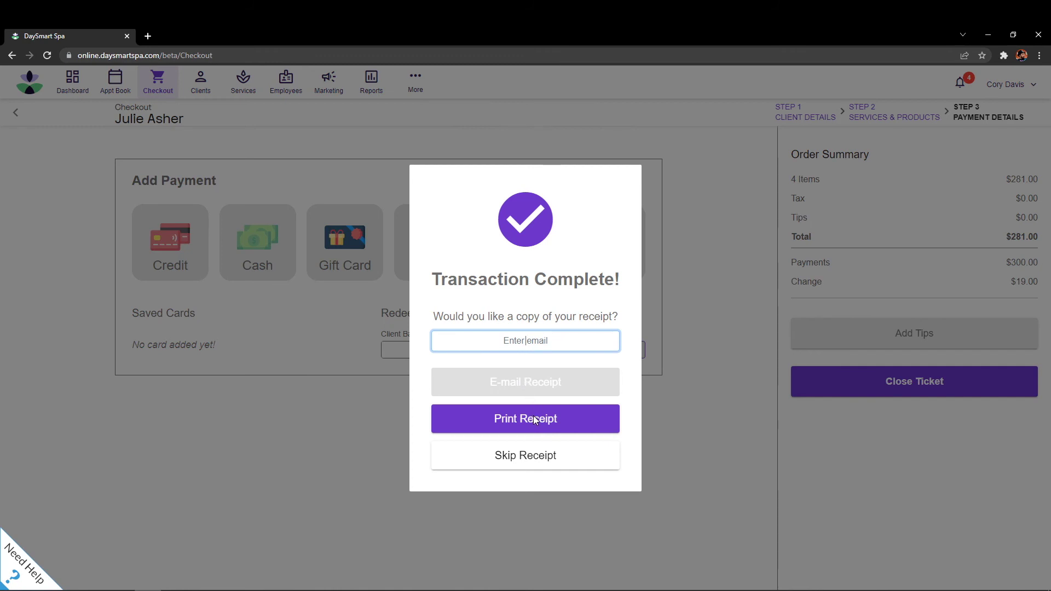
{"action": "left_click", "coordinate": [528, 462]}
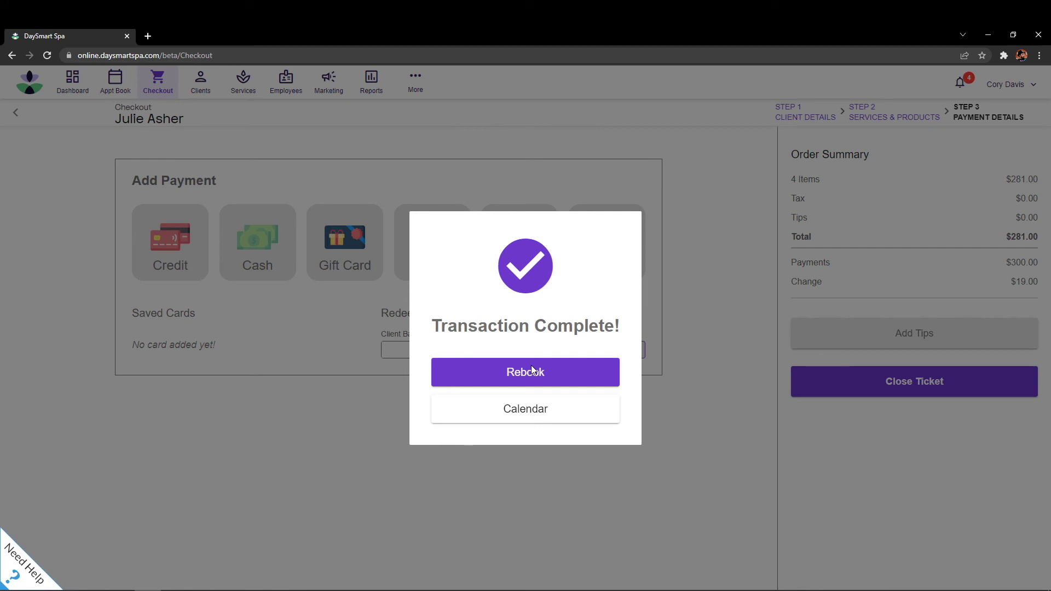
{"action": "left_click", "coordinate": [525, 410]}
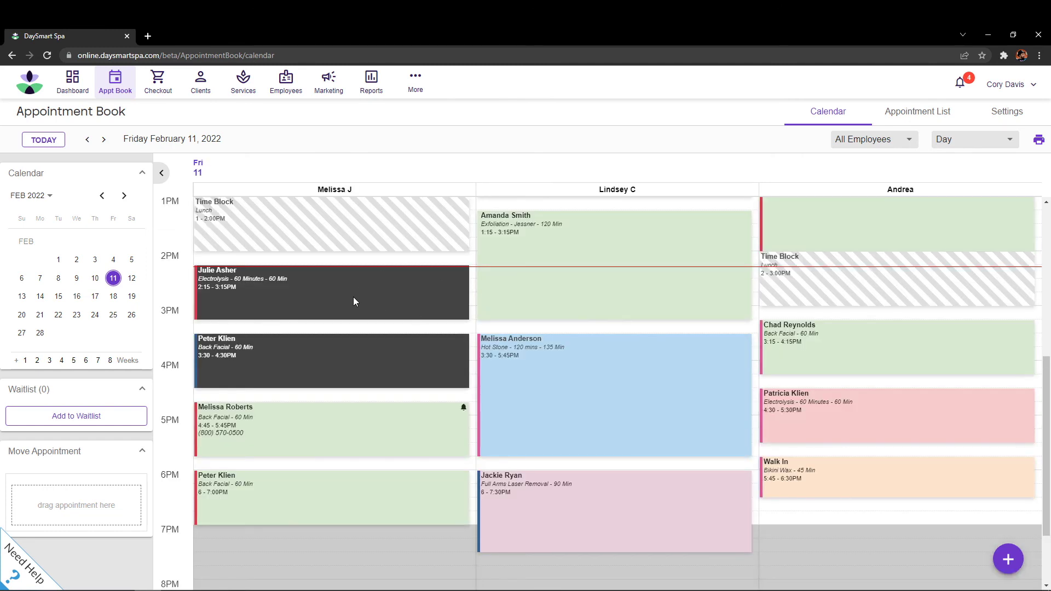
{"action": "scroll", "coordinate": [547, 354], "scroll_direction": "up", "scroll_amount": 3}
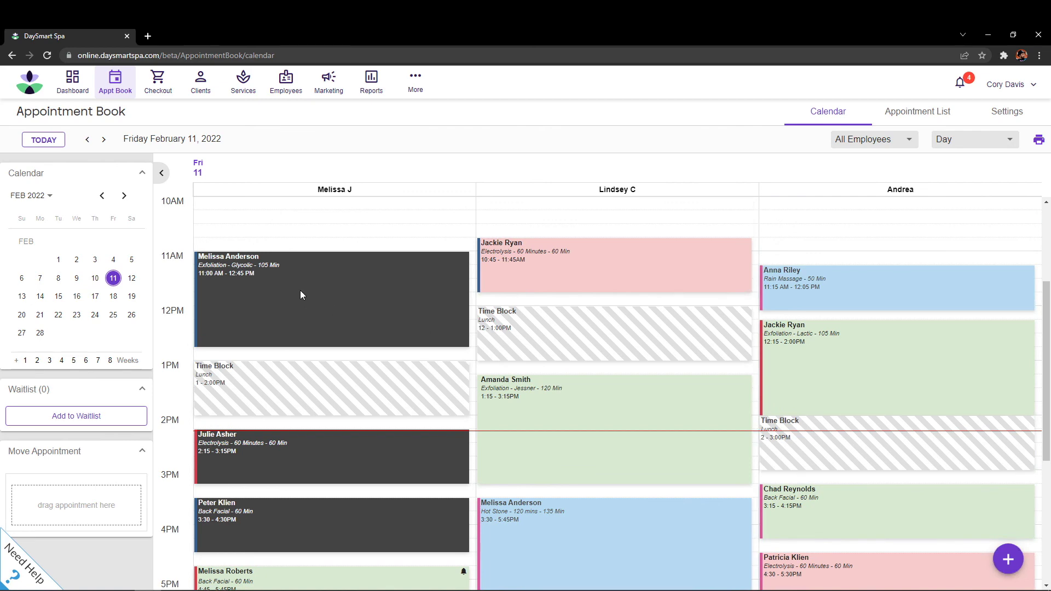
{"action": "scroll", "coordinate": [300, 294], "scroll_direction": "down", "scroll_amount": 1}
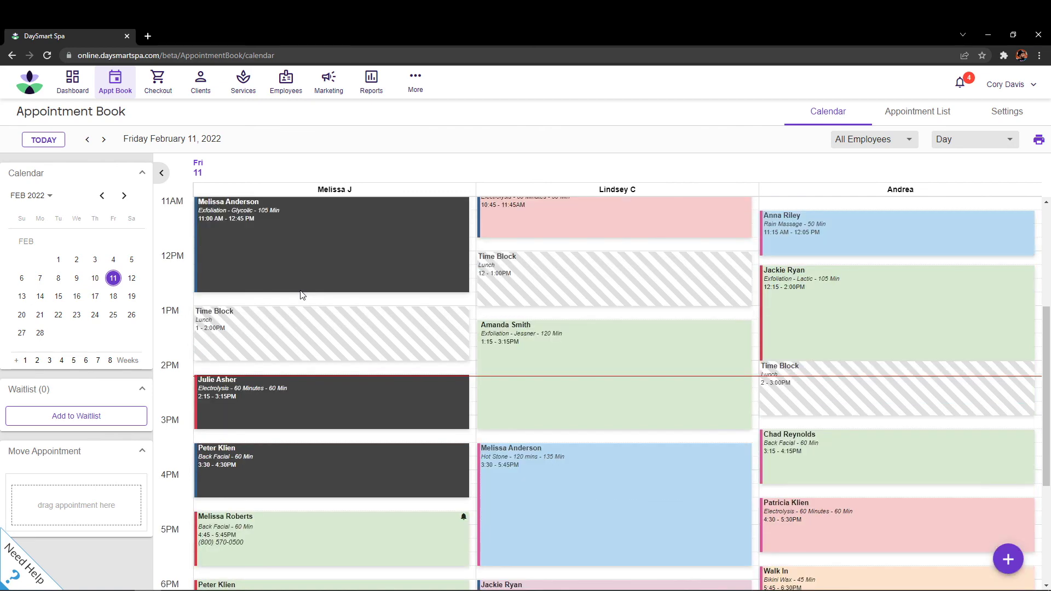